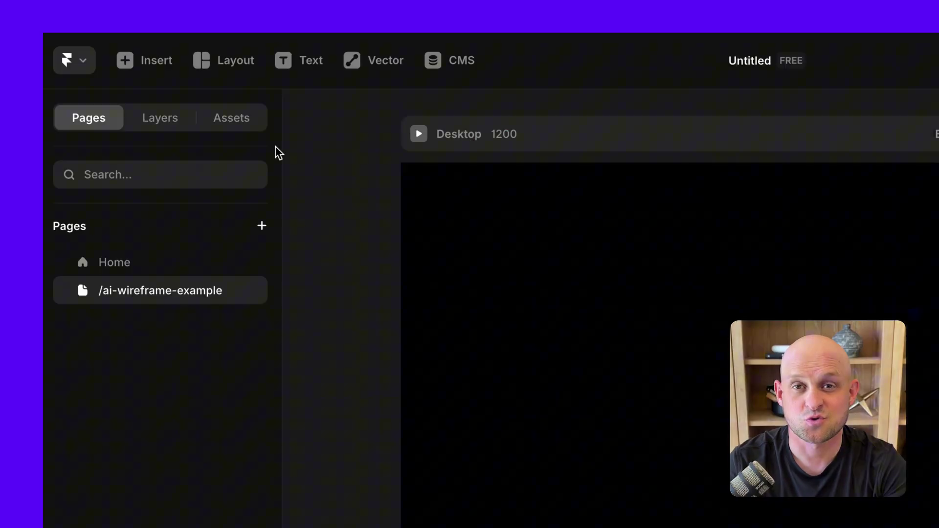
# Step: Launch the Wireframer AI generator from the Insert menu
pyautogui.click(153, 61)
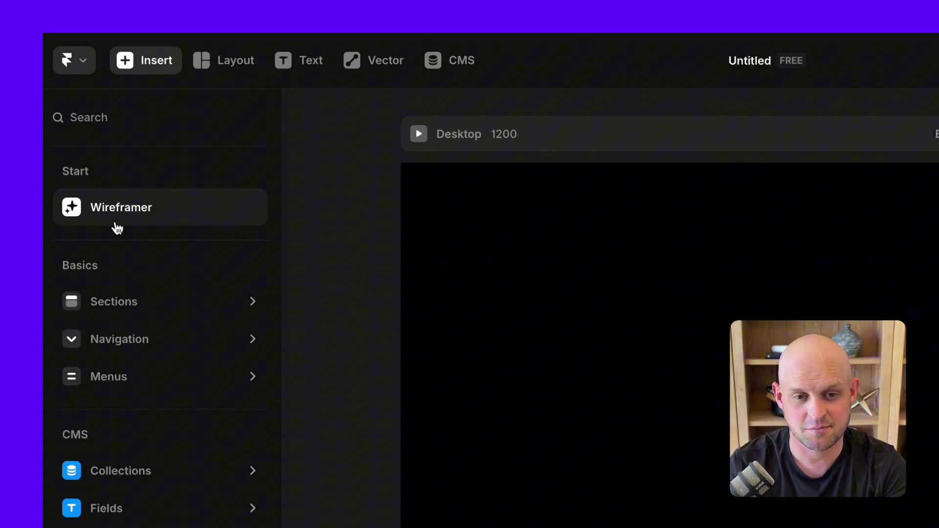
pyautogui.click(171, 210)
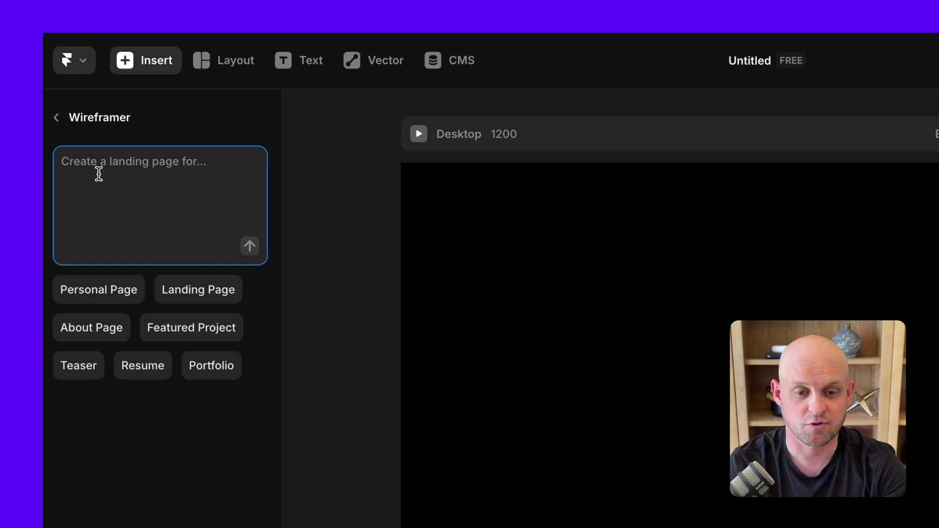
# Step: Generate a wireframe from the prompt 'create a services page for an accountant. the service is tax preparation'
pyautogui.write('create a services ')
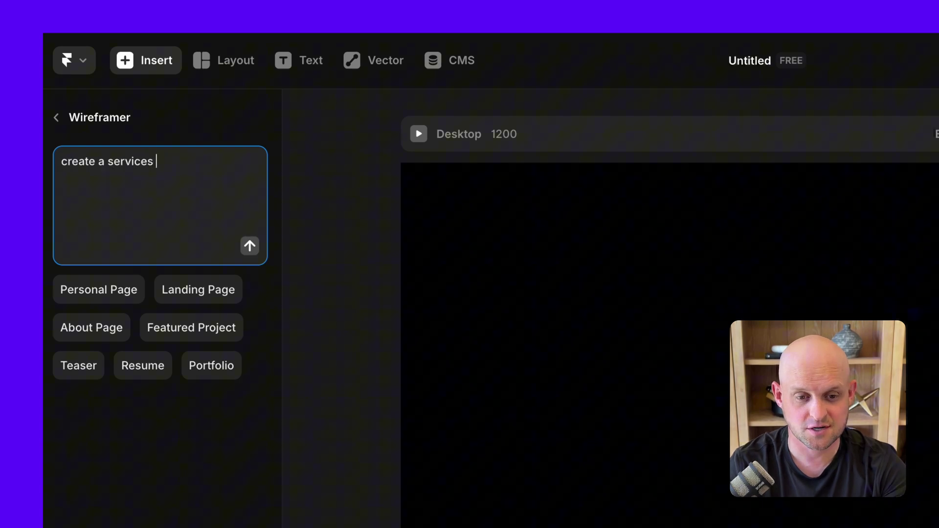
pyautogui.write('page for an accountant. the servi')
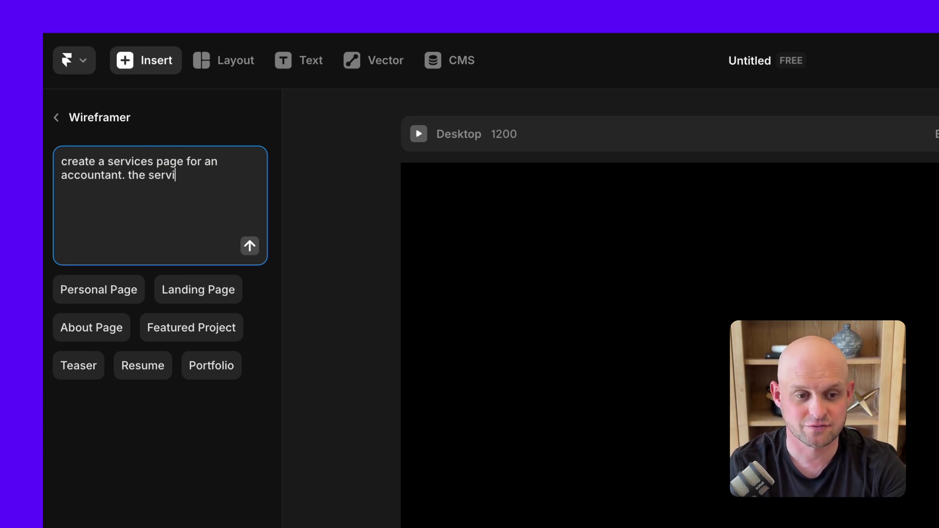
pyautogui.write('ce is tax preparation')
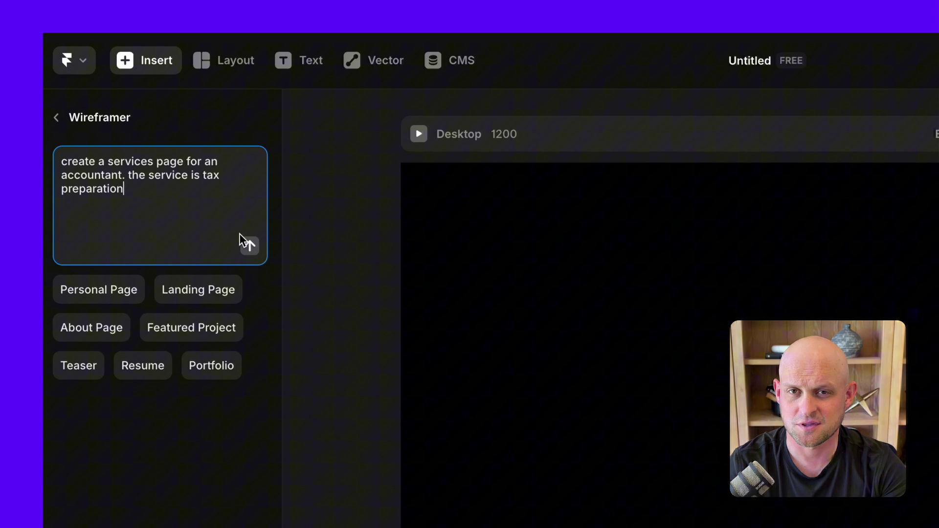
pyautogui.click(240, 236)
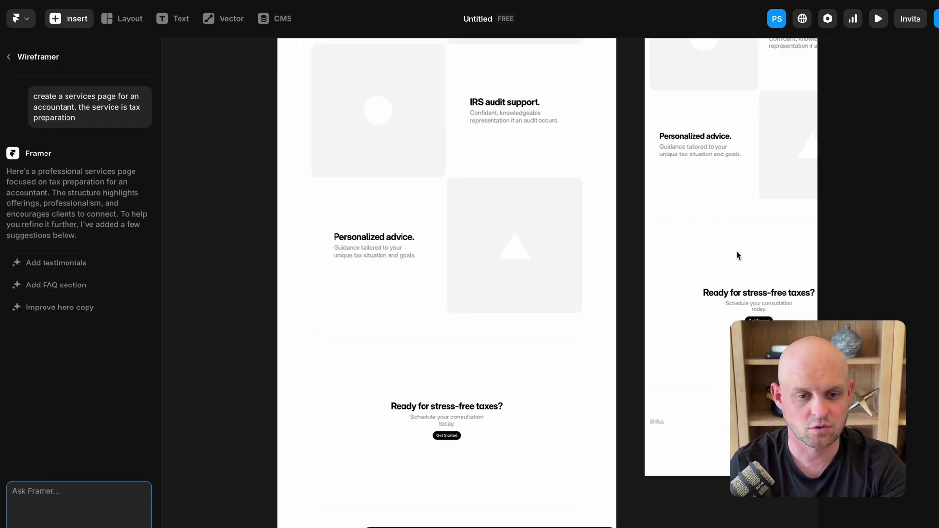
# Step: Add a testimonials section and restyle it with 'change the look of the testimonial section'
pyautogui.click(64, 265)
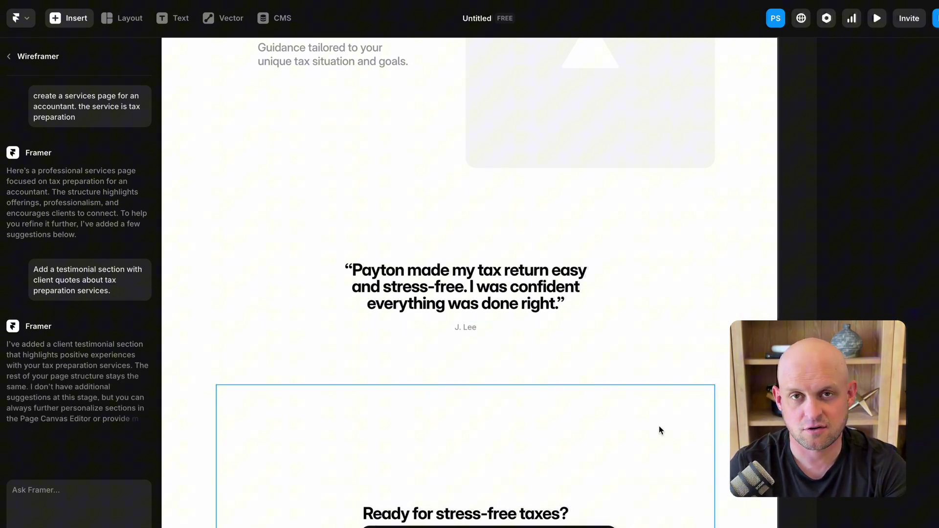
pyautogui.write('change the look')
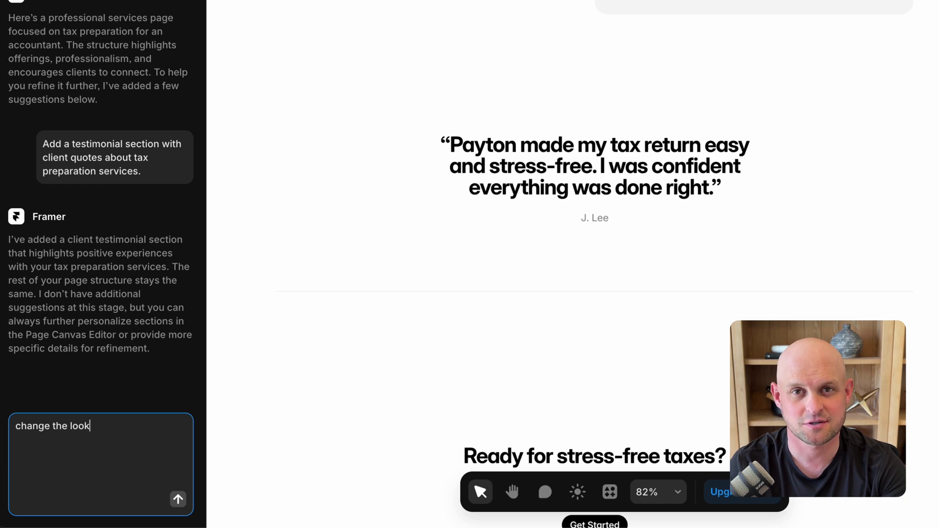
pyautogui.write(' of the testimonial section')
pyautogui.press('Return')
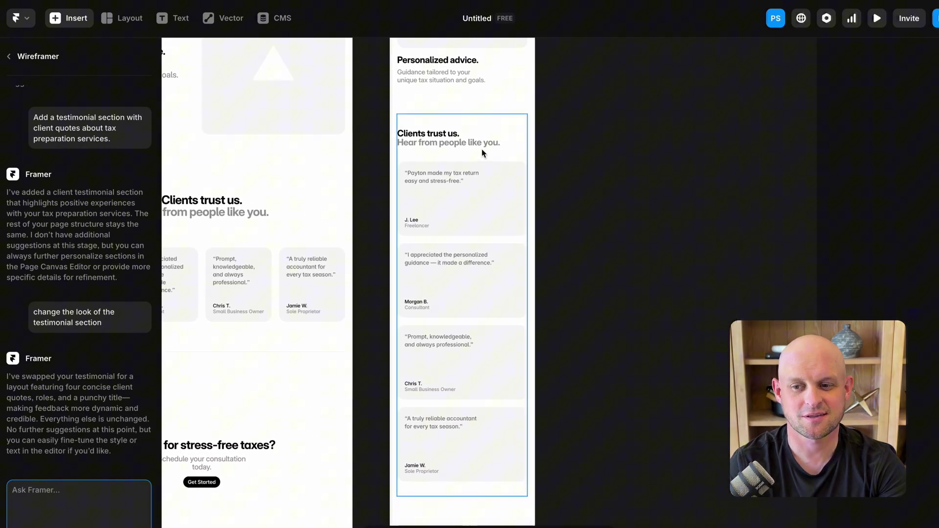
pyautogui.scroll(-10, 489, 207)
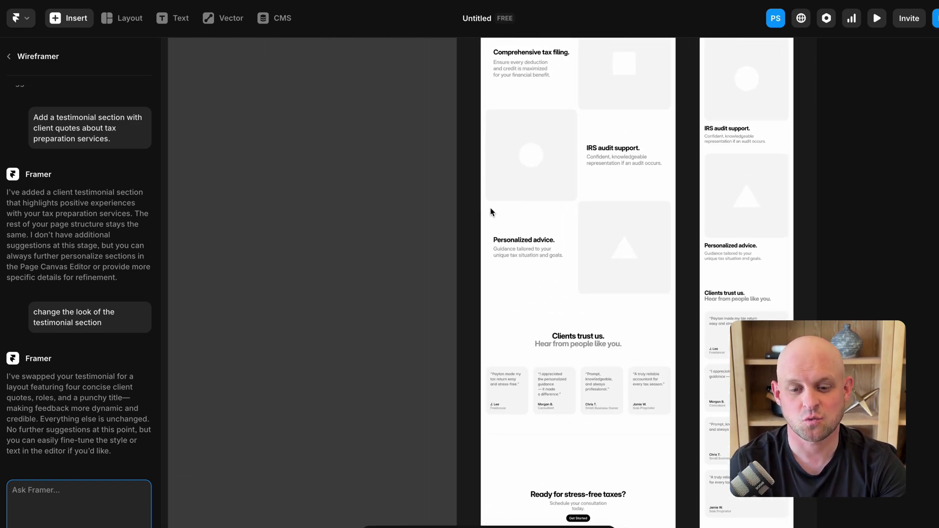
# Step: Inspect the hero image placeholder and the tax filing description text
pyautogui.click(489, 207)
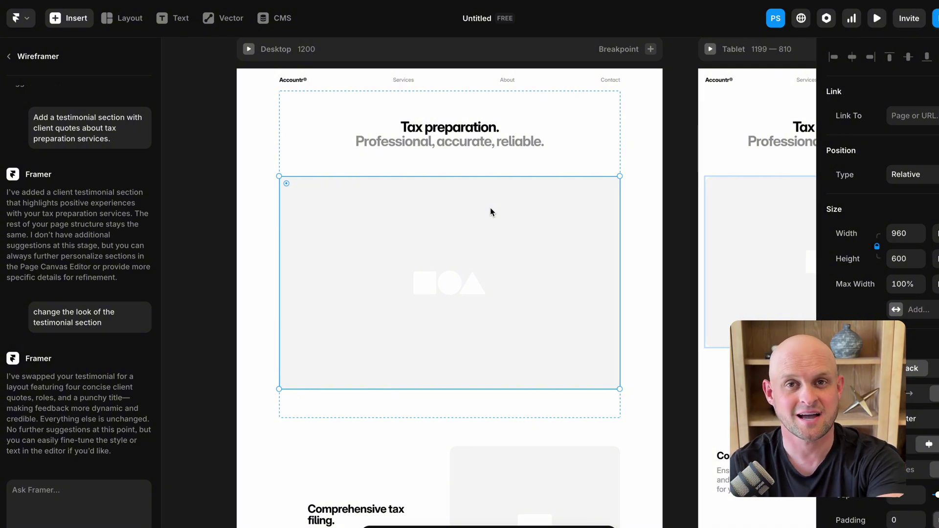
pyautogui.scroll(-5, 489, 207)
pyautogui.click(352, 294)
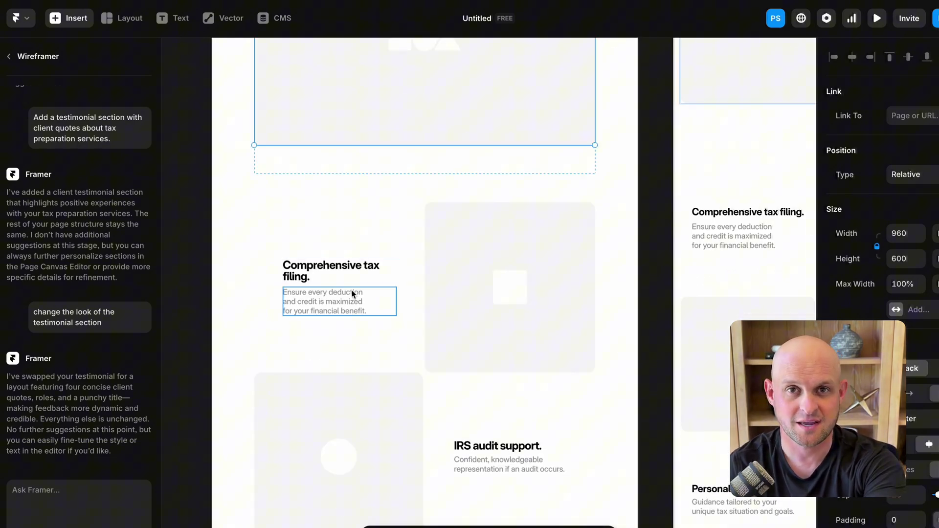
pyautogui.scroll(-3, 352, 293)
pyautogui.hscroll(1, 352, 294)
# Step: Inspect the IRS audit support description and look over the rest of the wireframe
pyautogui.click(453, 351)
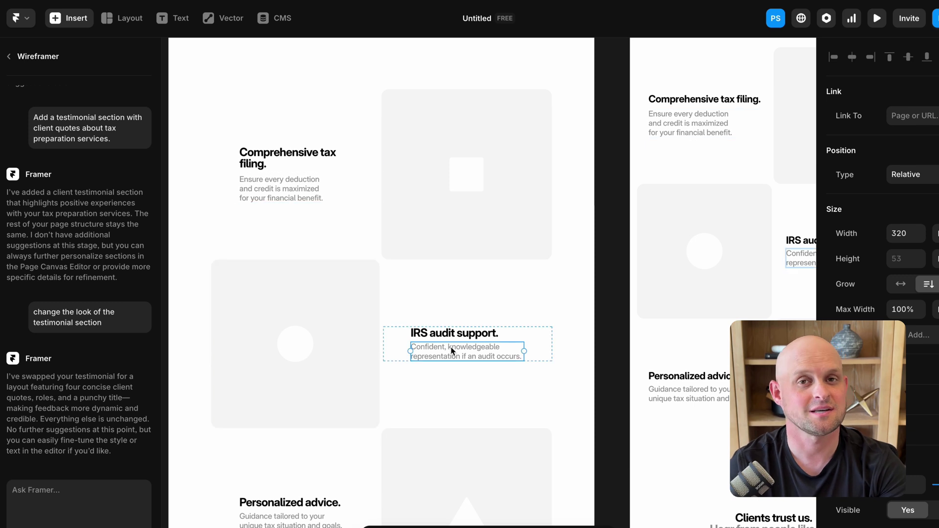
pyautogui.scroll(-3, 451, 347)
pyautogui.hscroll(-1, 450, 347)
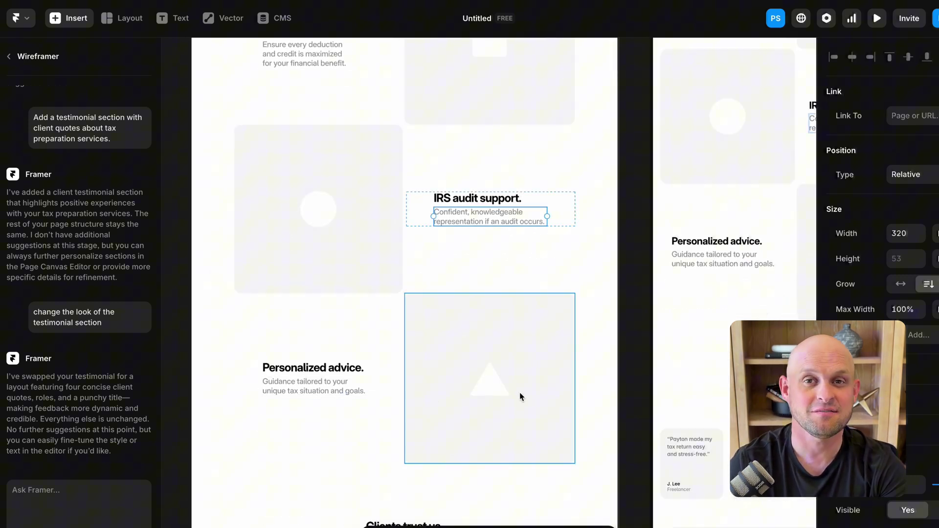
pyautogui.scroll(-3, 528, 395)
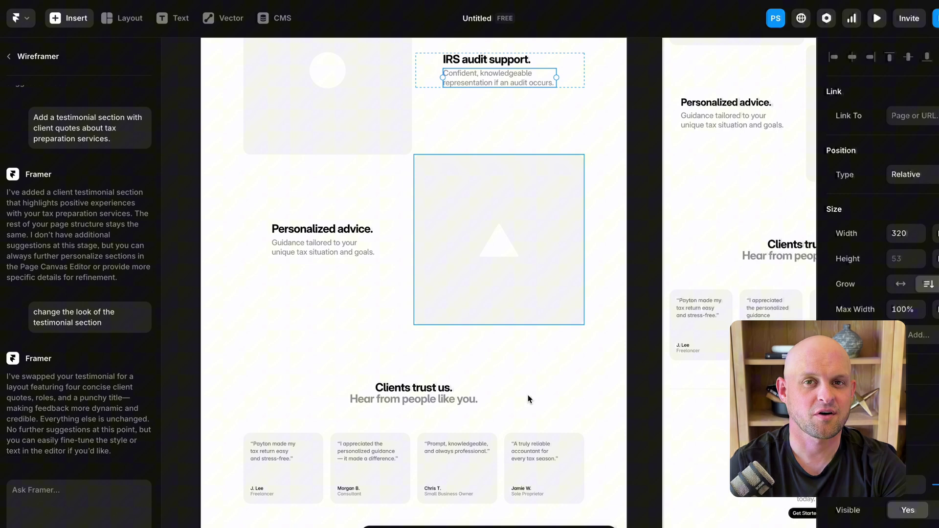
pyautogui.scroll(-3, 527, 395)
pyautogui.scroll(5, 527, 394)
pyautogui.hscroll(4, 527, 395)
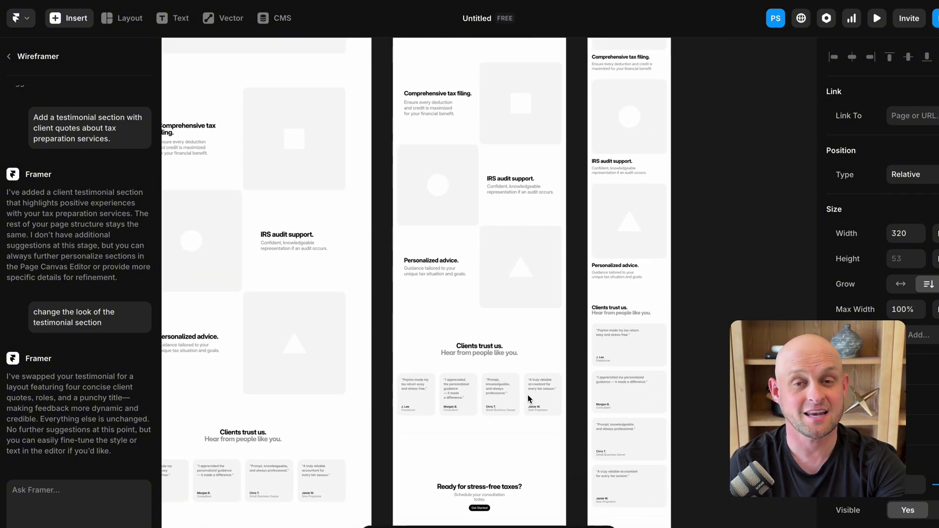
pyautogui.scroll(3, 533, 82)
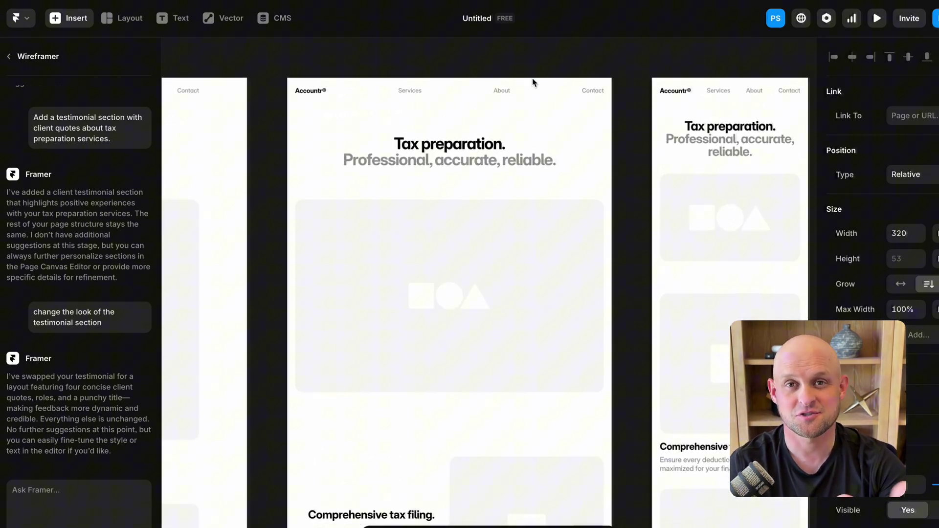
pyautogui.hscroll(2, 532, 82)
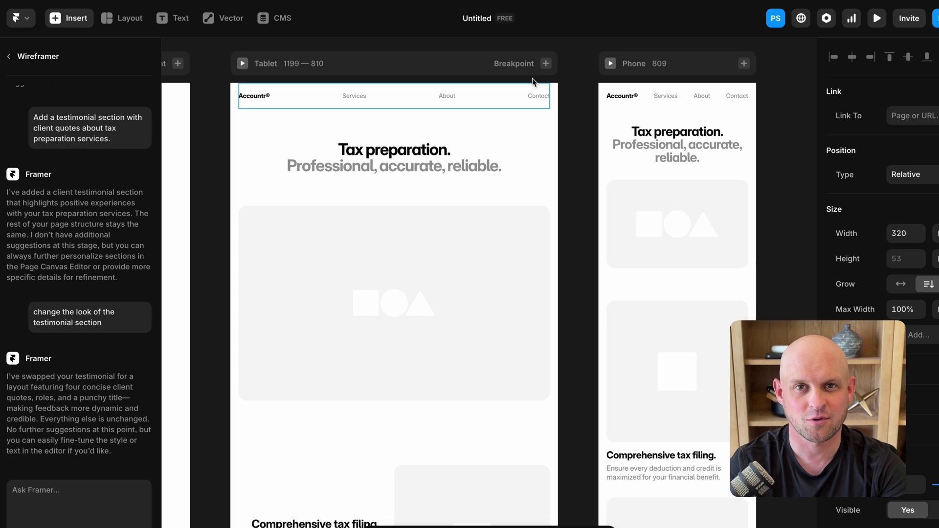
pyautogui.scroll(3, 533, 81)
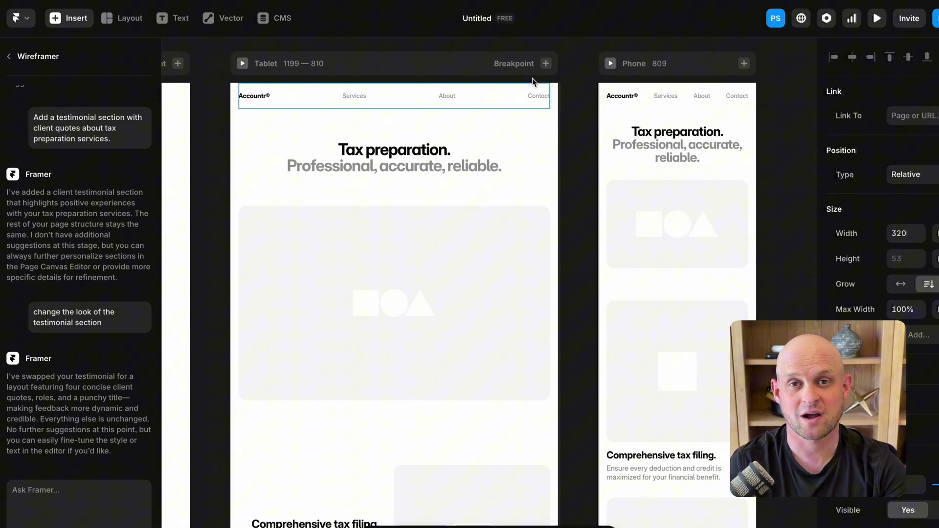
pyautogui.hscroll(-2, 533, 82)
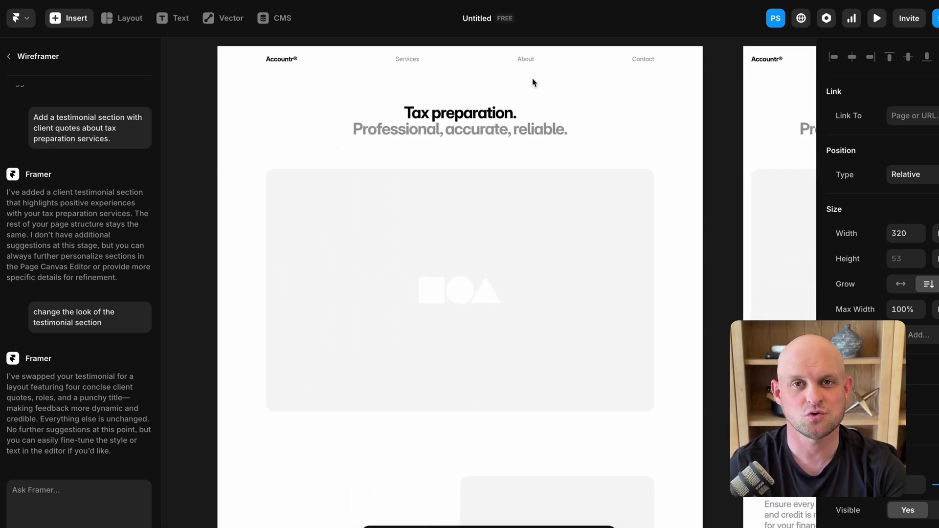
# Step: Switch the wireframe to dark mode with 'make it dark mode' and check the services grid
pyautogui.click(37, 500)
pyautogui.write('make it dark mode')
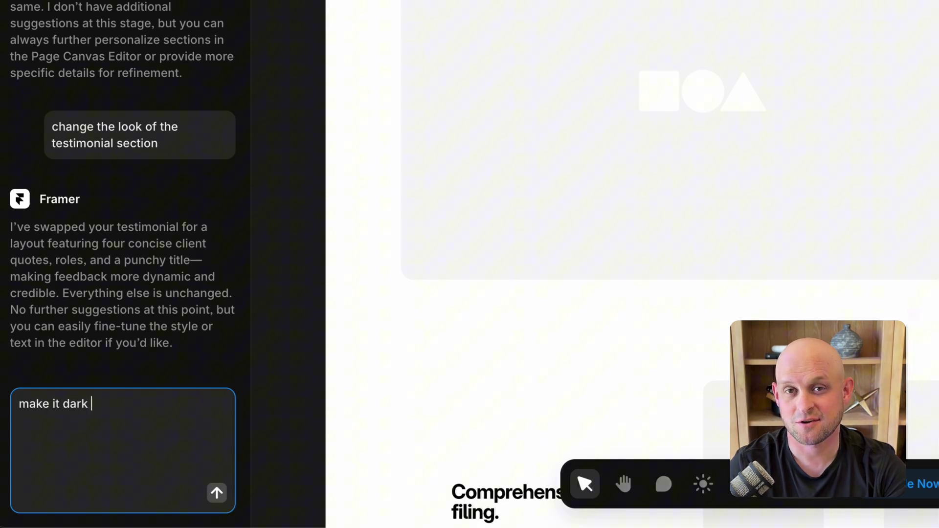
pyautogui.press('Return')
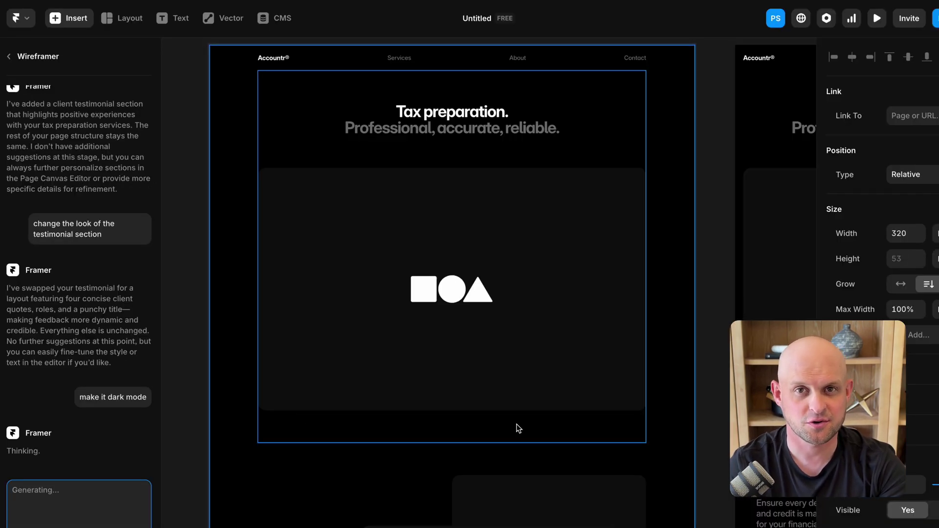
pyautogui.scroll(-6, 539, 428)
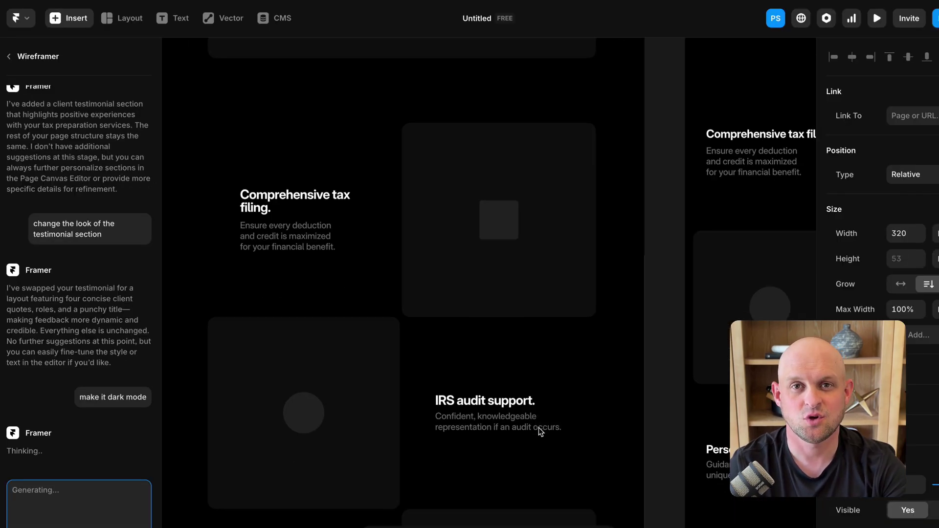
pyautogui.click(417, 189)
pyautogui.scroll(2, 416, 188)
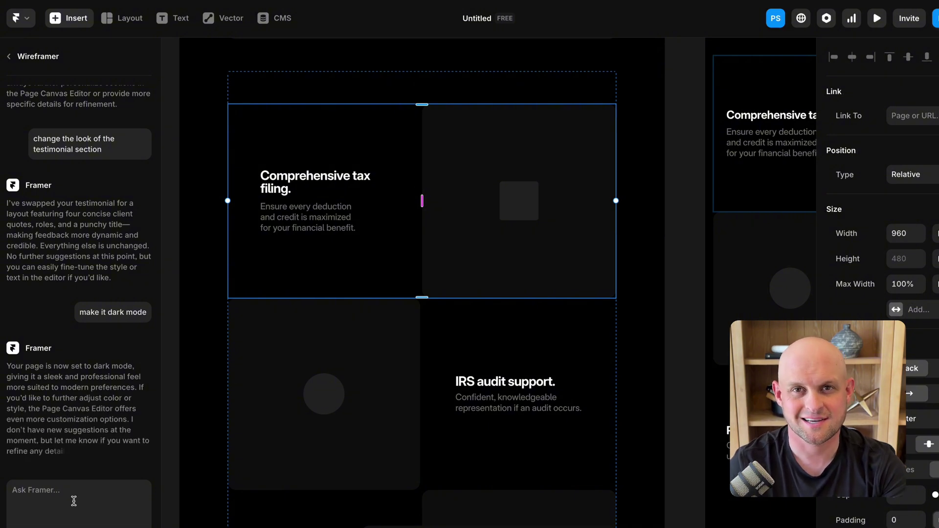
pyautogui.scroll(-5, 412, 416)
# Step: Add a benefits icon section and expand it to eight icons
pyautogui.click(36, 488)
pyautogui.write('add an icon seciton for benefits')
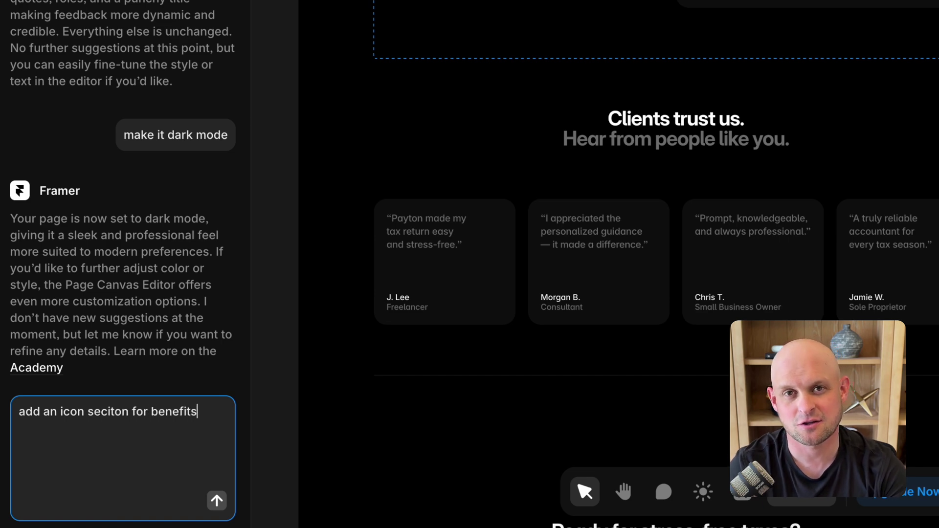
pyautogui.press('Return')
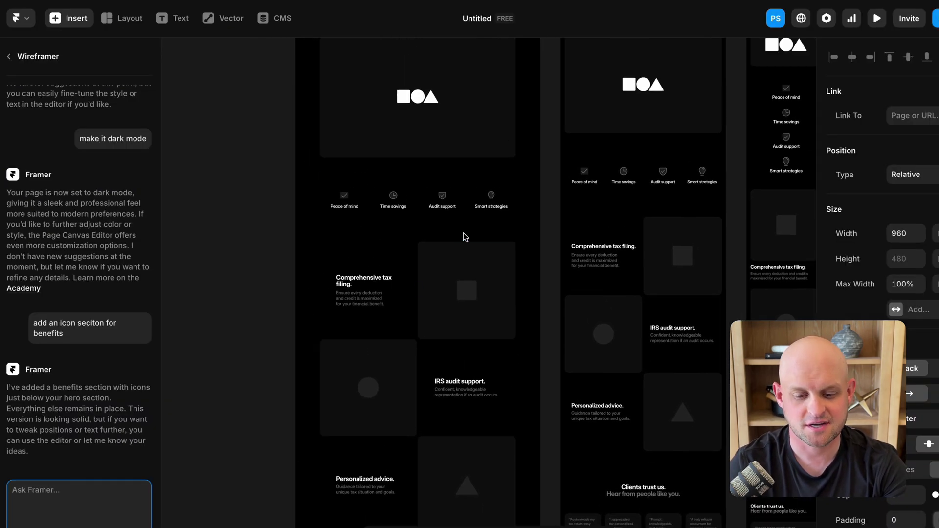
pyautogui.scroll(10, 465, 236)
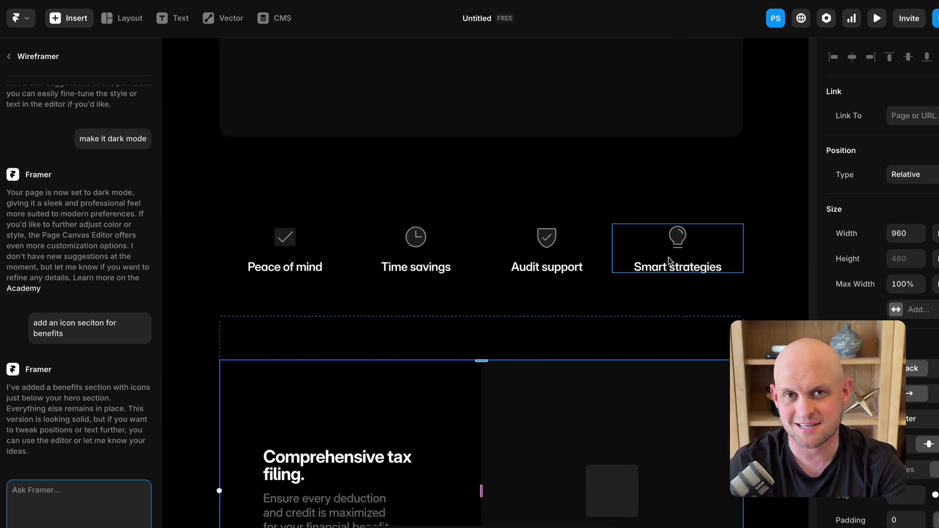
pyautogui.write('icons')
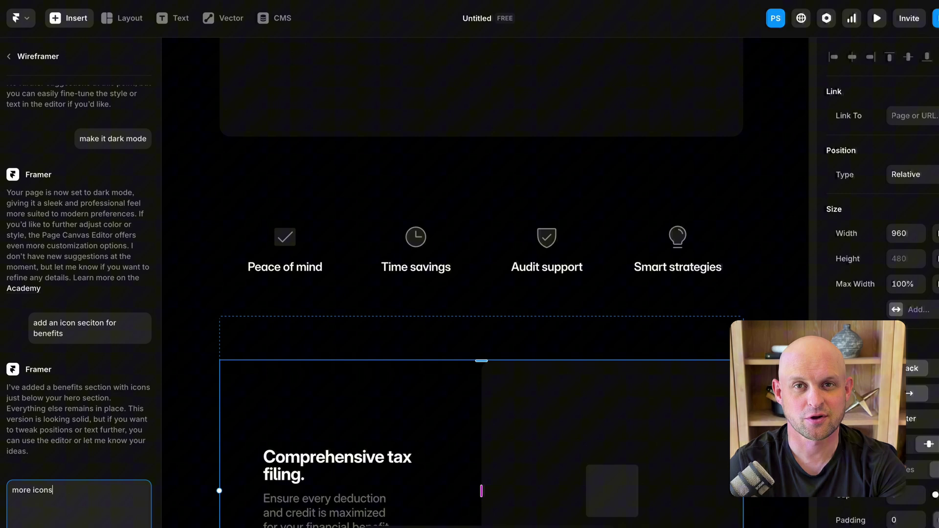
pyautogui.press('Return')
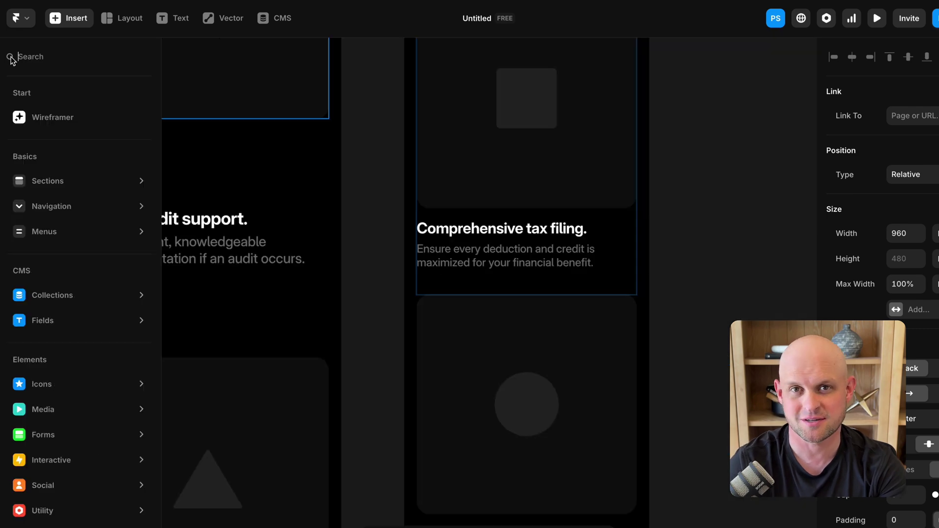
# Step: Place the Dark stats and pricing section templates above the tax-filing cards
pyautogui.moveTo(88, 191)
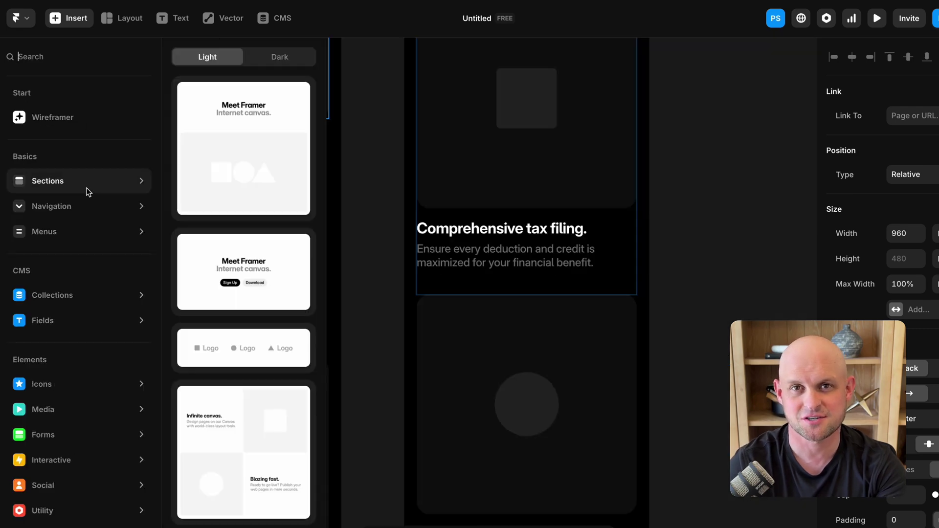
pyautogui.click(279, 61)
pyautogui.scroll(-9, 251, 301)
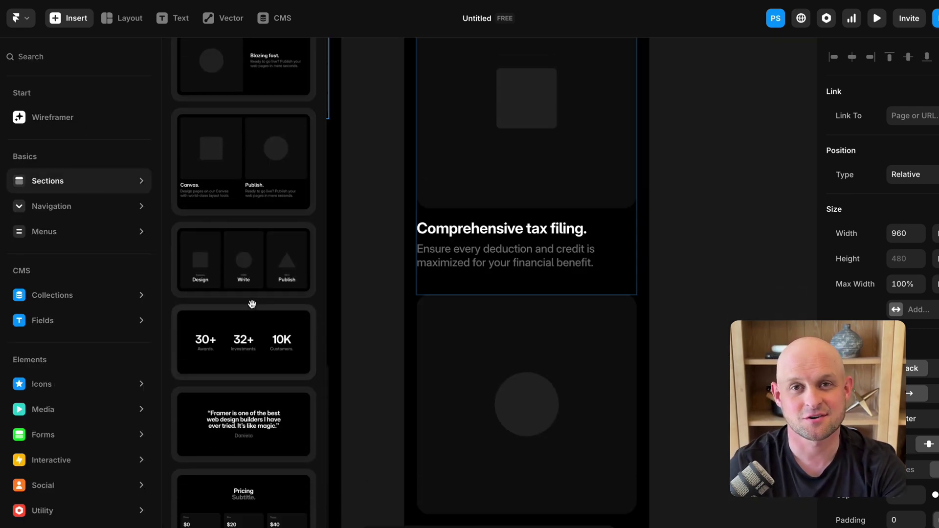
pyautogui.moveTo(252, 304); pyautogui.dragTo(492, 197)
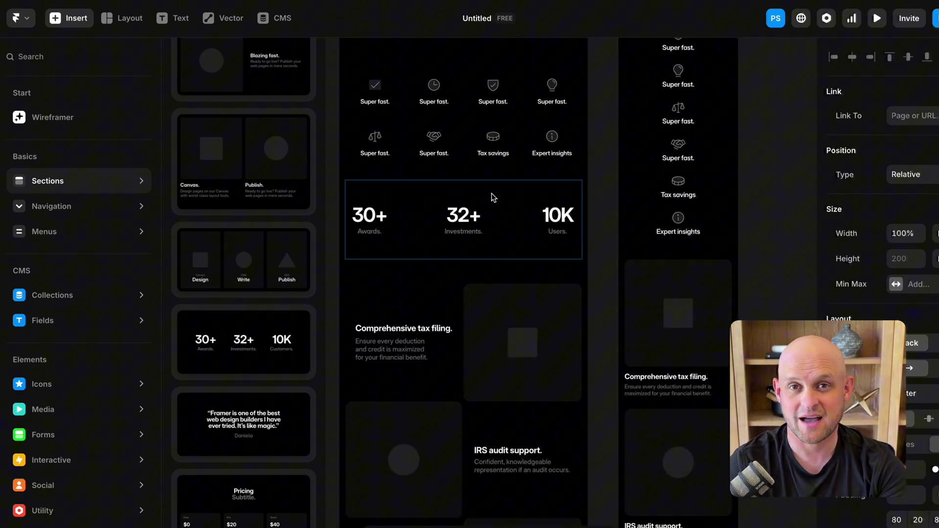
pyautogui.scroll(-4, 273, 424)
pyautogui.moveTo(243, 352); pyautogui.dragTo(527, 266)
# Step: Insert the Dark FAQ and newsletter sign-up sections below pricing
pyautogui.moveTo(228, 458); pyautogui.dragTo(608, 389)
pyautogui.scroll(-3, 244, 342)
pyautogui.moveTo(243, 430); pyautogui.dragTo(489, 479)
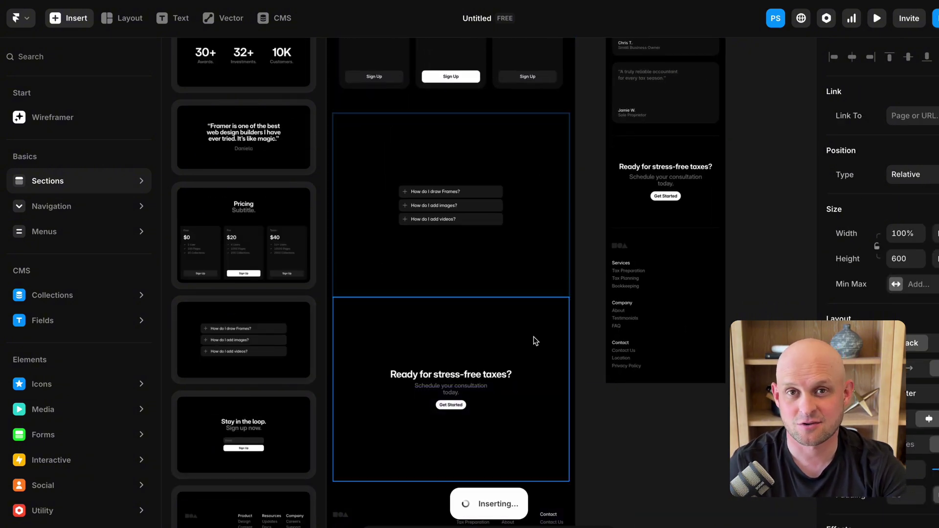
pyautogui.scroll(-3, 535, 340)
pyautogui.scroll(-1, 535, 341)
pyautogui.click(534, 262)
pyautogui.scroll(-4, 533, 259)
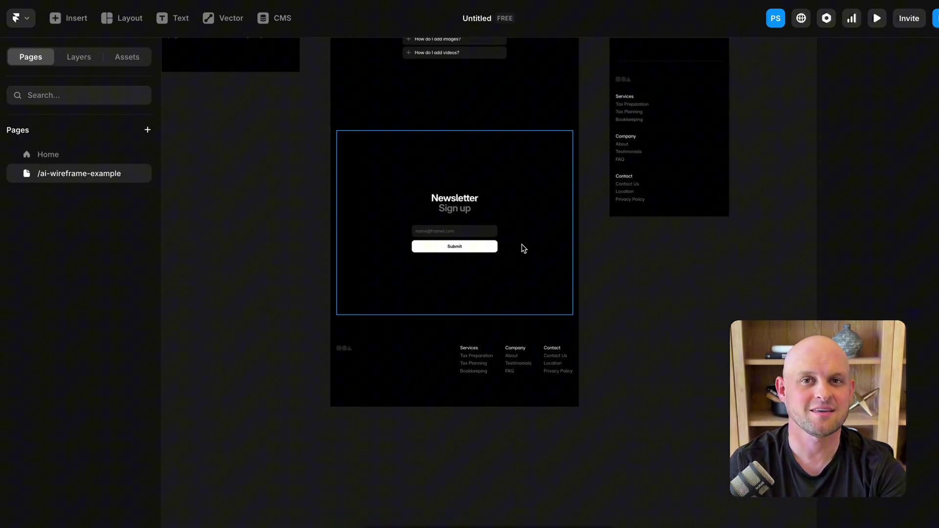